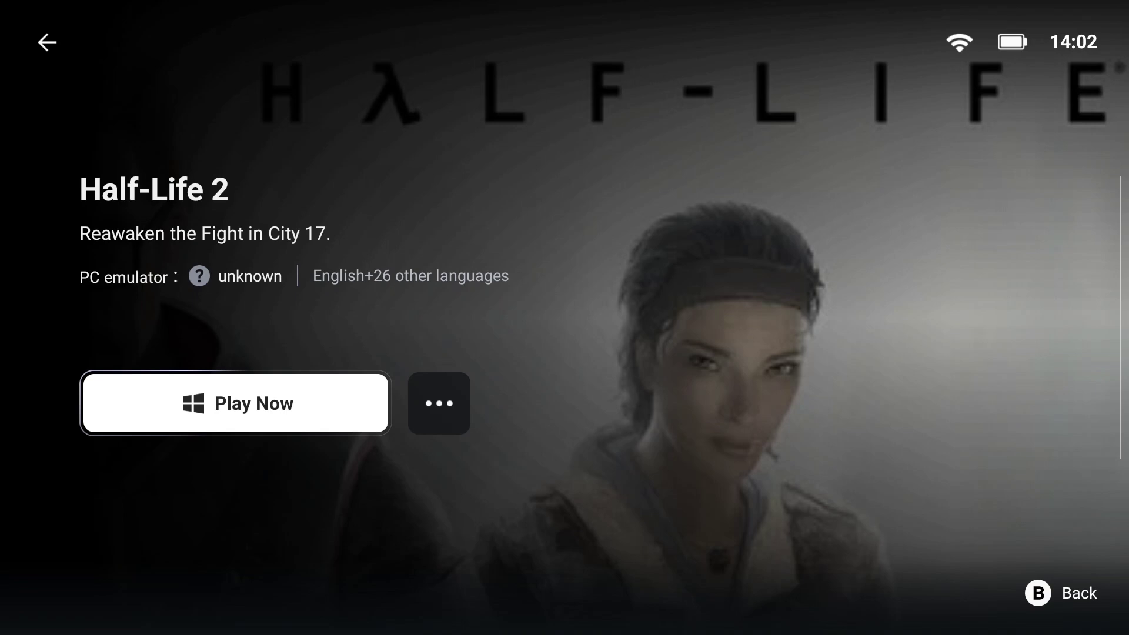
- In Half-Life 2's Game Settings, set the Steam tab's Steam Client Version to Lightweight Mode
key(Right)
key(Return)
key(Down)
key(Return)
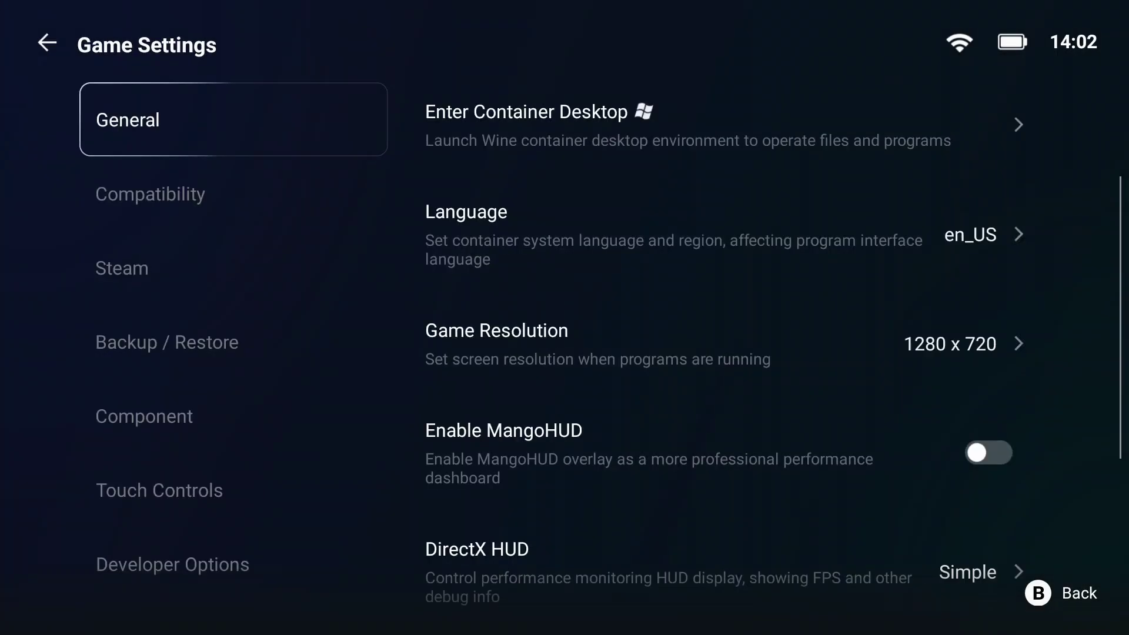
key(Down)
key(Down)
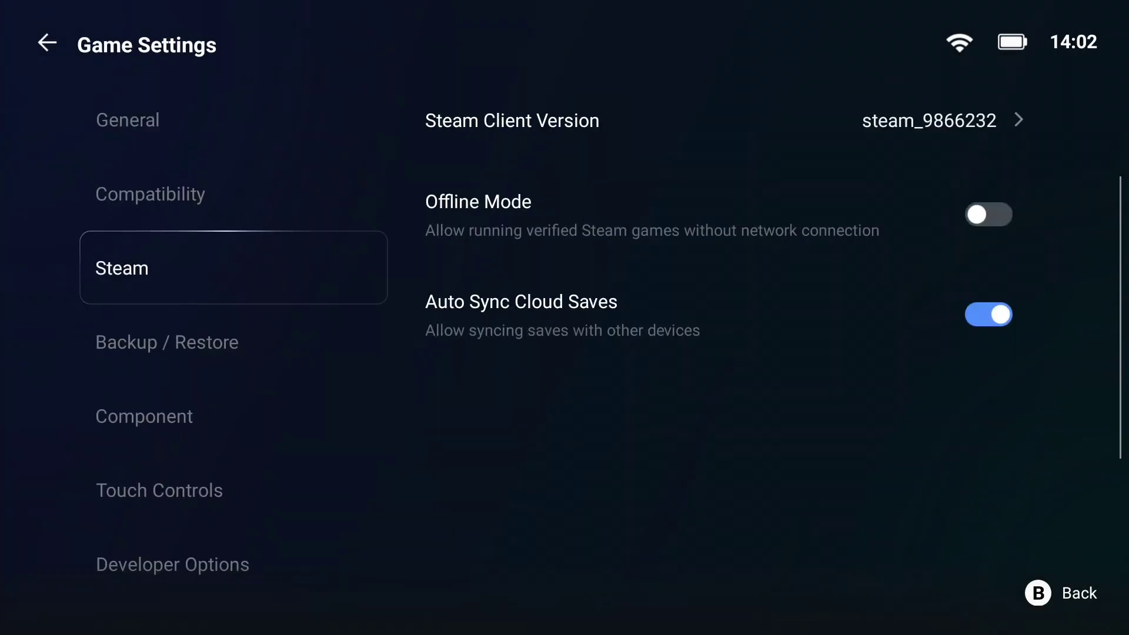
key(Right)
key(Return)
key(Up)
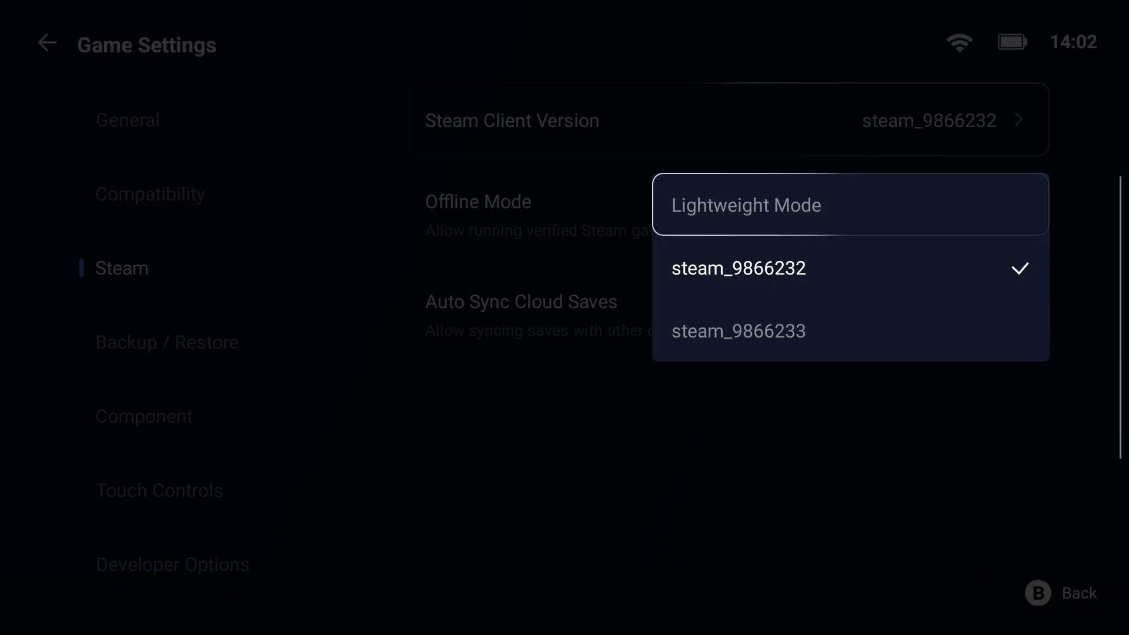
key(Return)
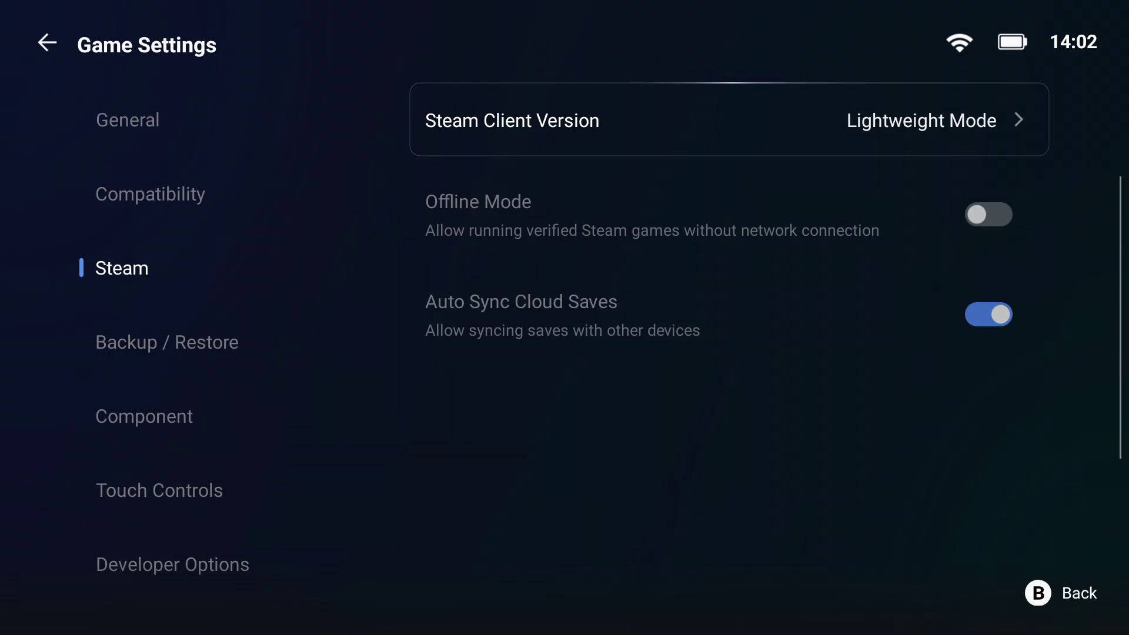